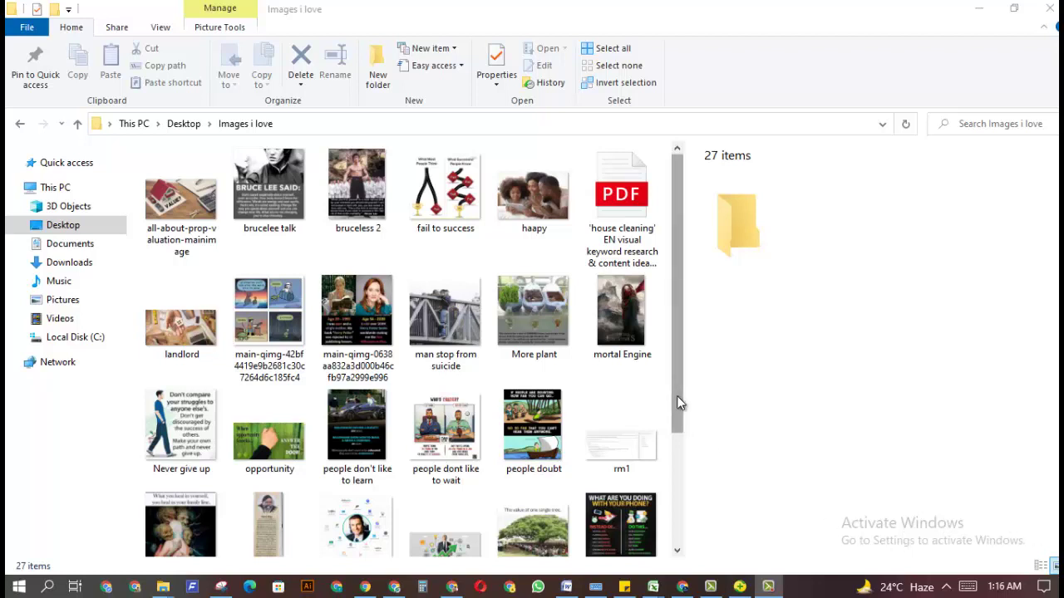
Step: Return to the Desktop and open the Images i love folder
left_click_drag(677, 396, 679, 491)
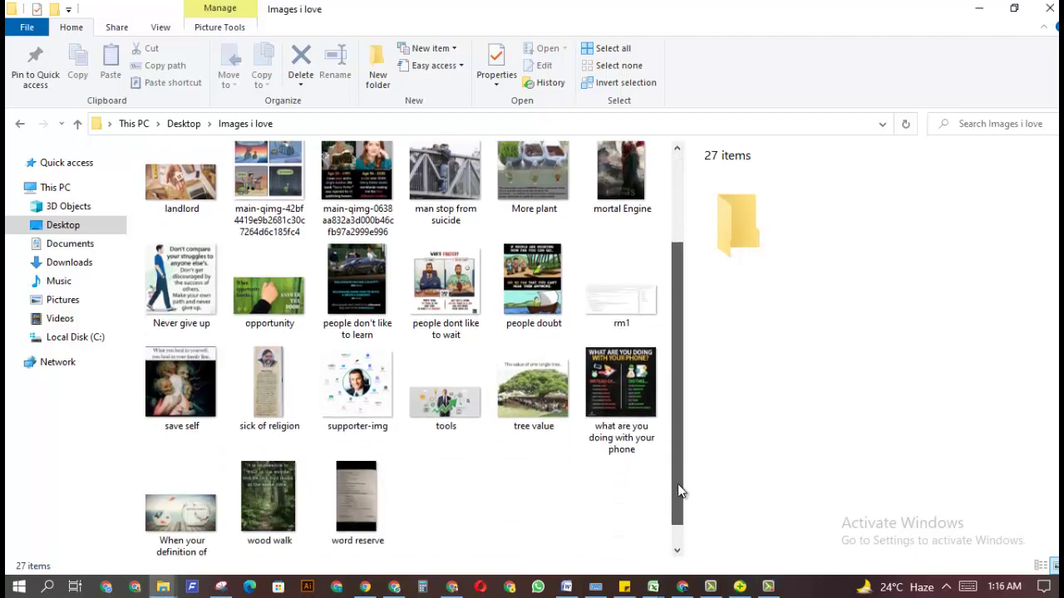
left_click_drag(679, 491, 680, 391)
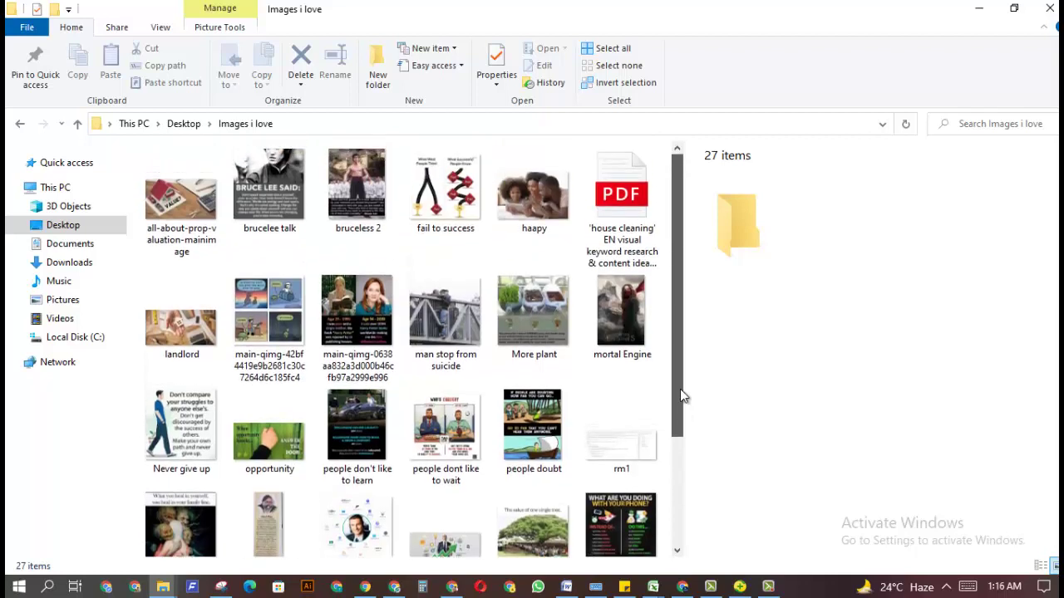
left_click_drag(679, 389, 680, 389)
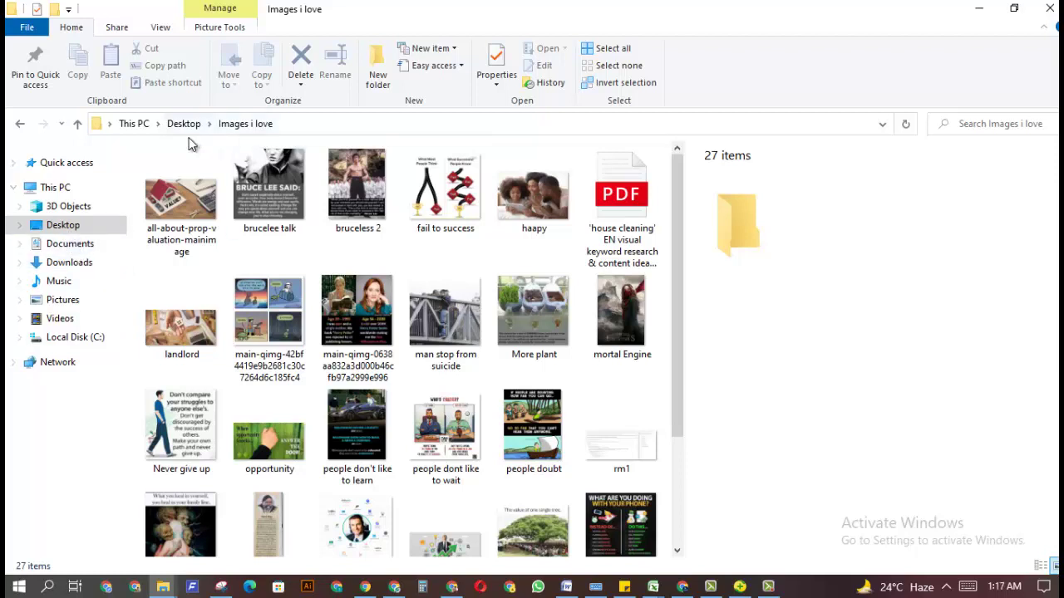
left_click(183, 129)
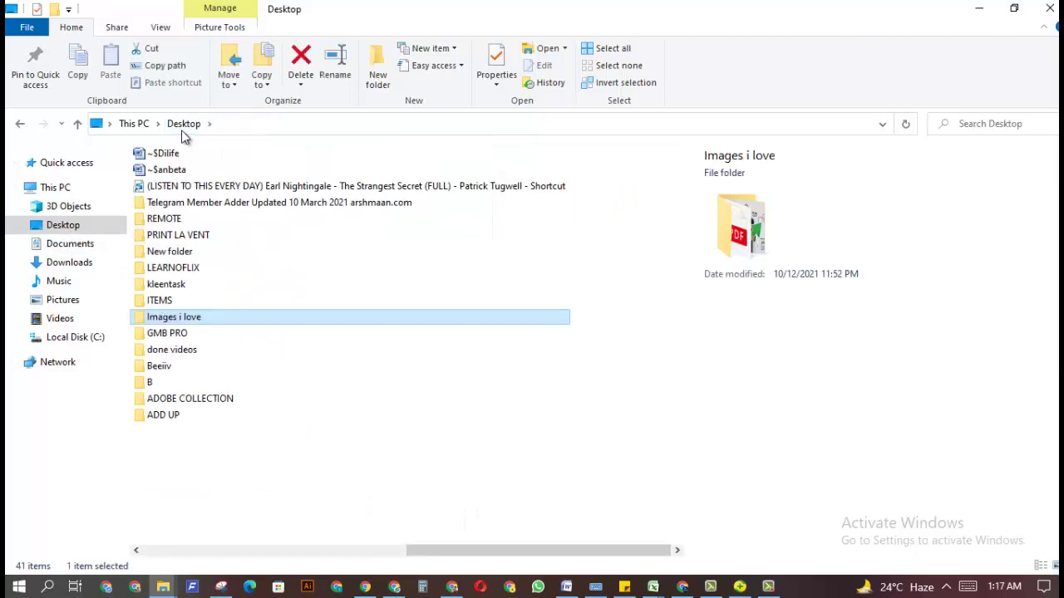
double_click(215, 324)
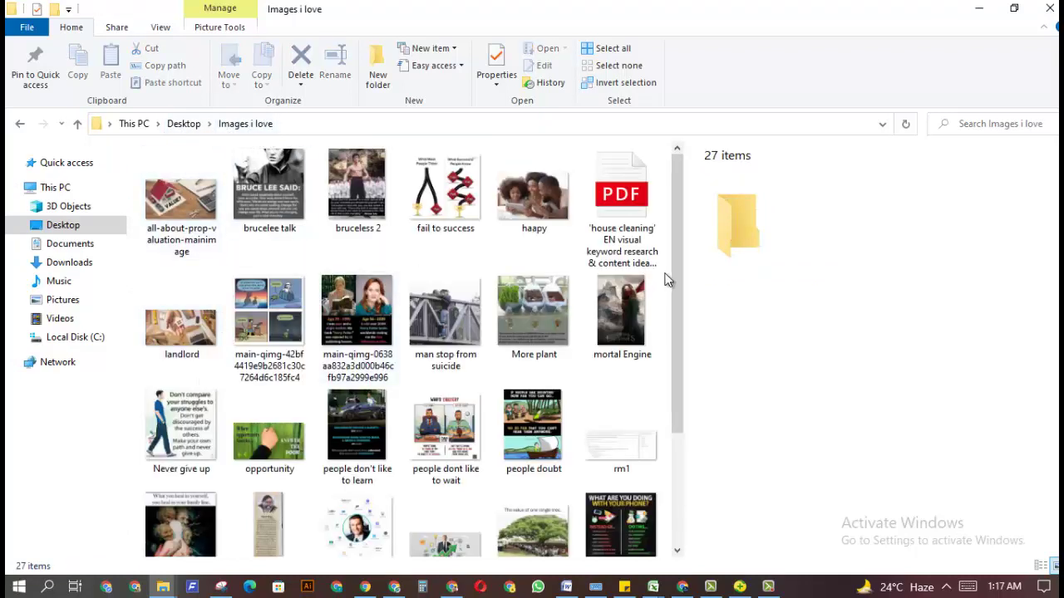
left_click_drag(678, 282, 656, 450)
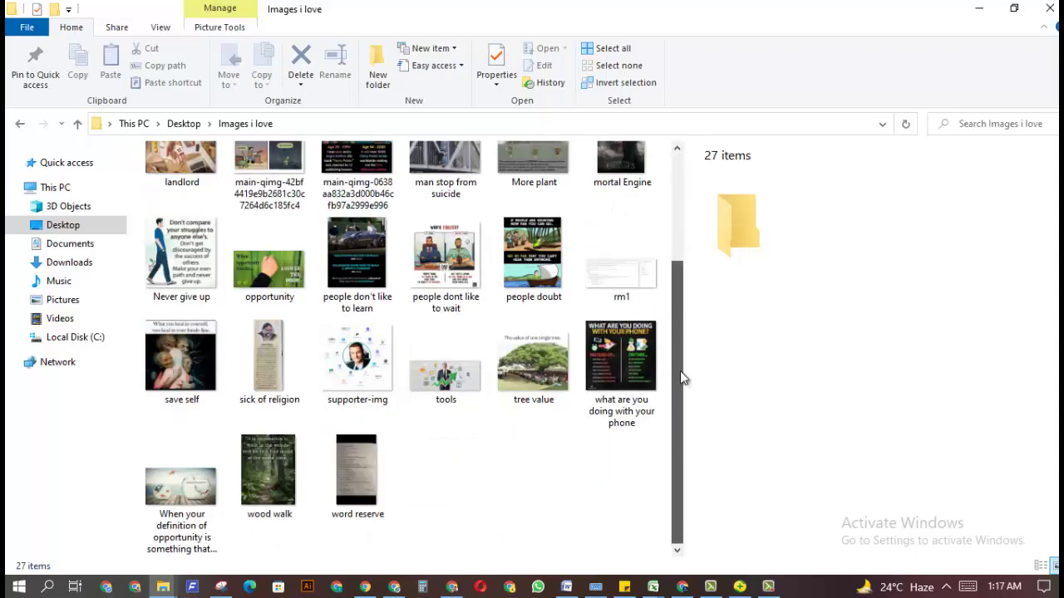
left_click_drag(680, 377, 691, 244)
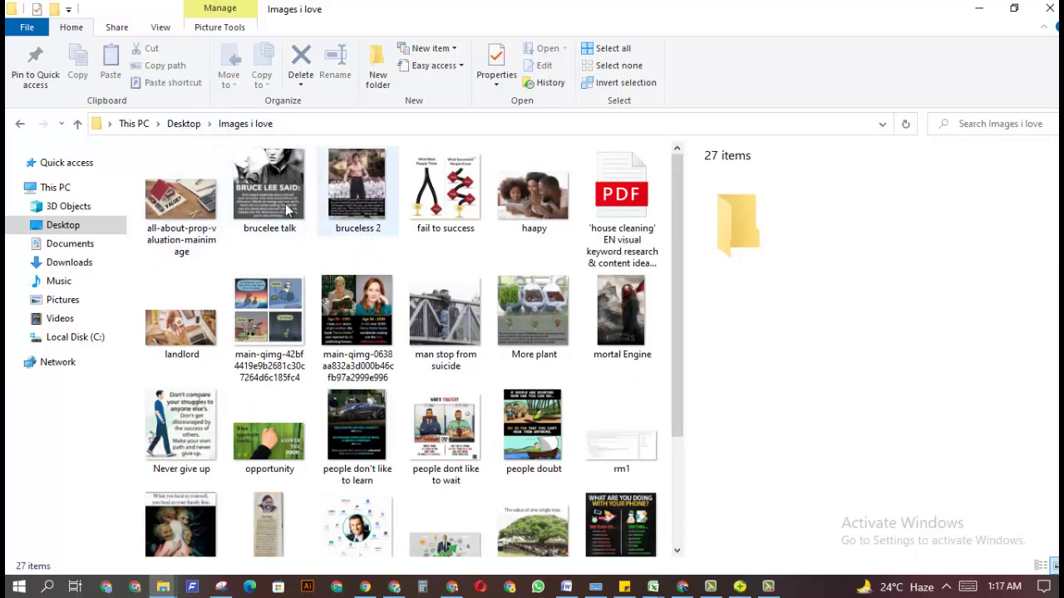
Step: Set the haapy image's Hidden attribute in its Properties so it disappears
left_click(259, 204)
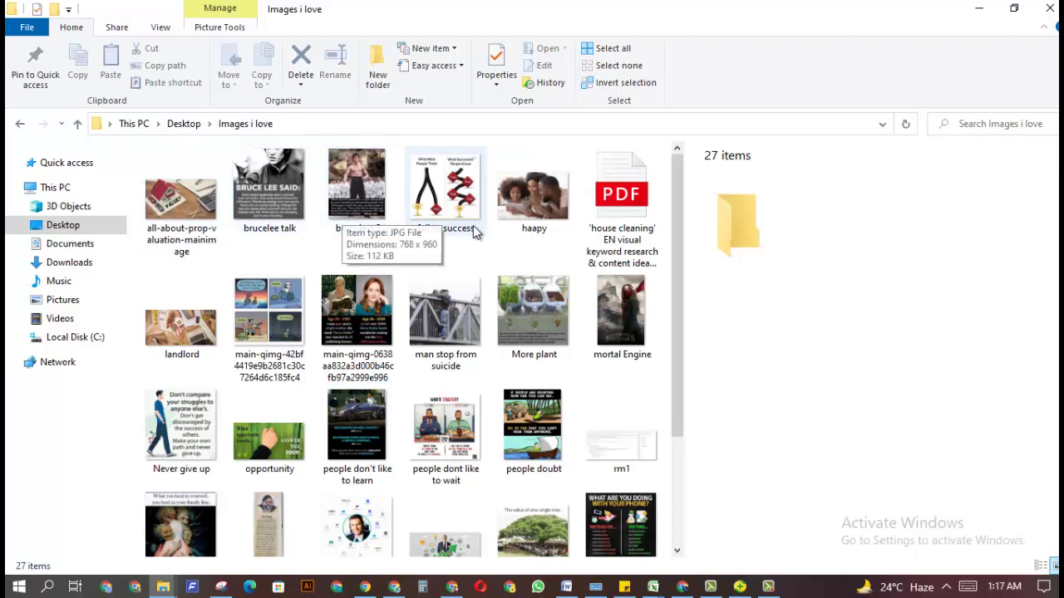
left_click(544, 214)
right_click(544, 214)
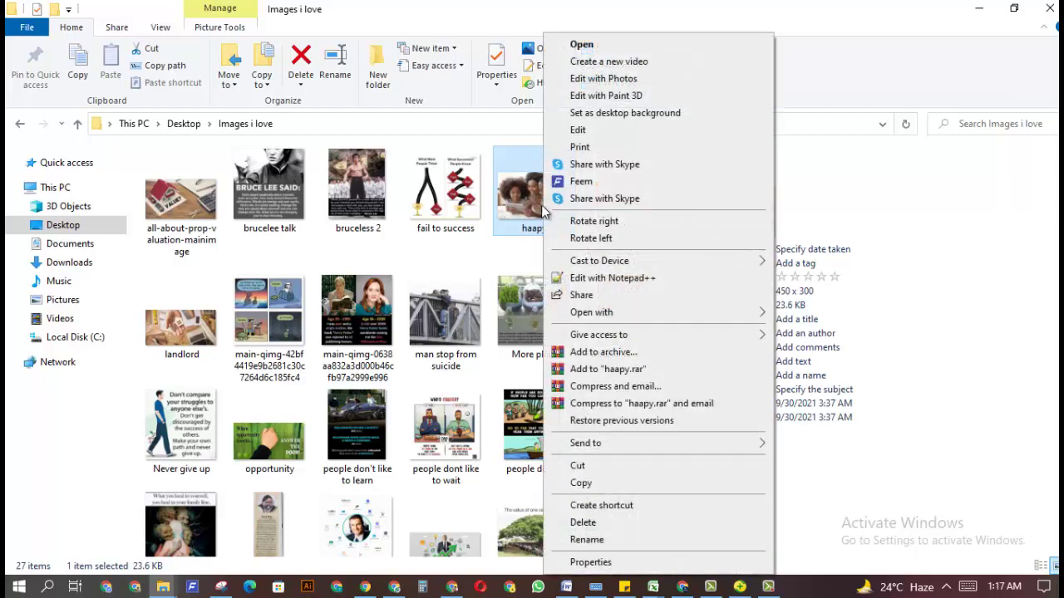
left_click(522, 200)
right_click(522, 200)
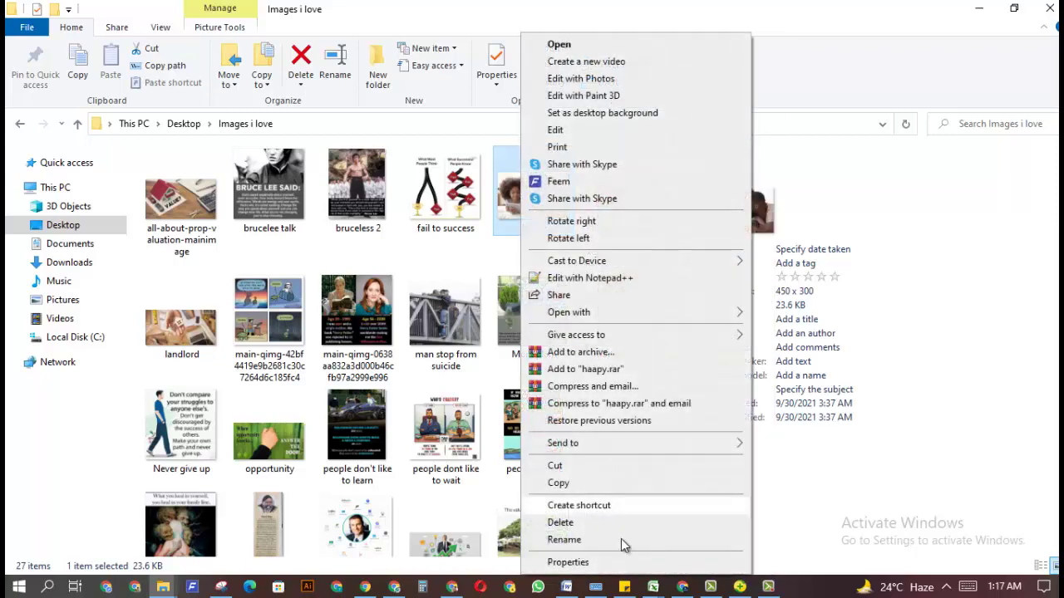
left_click(597, 565)
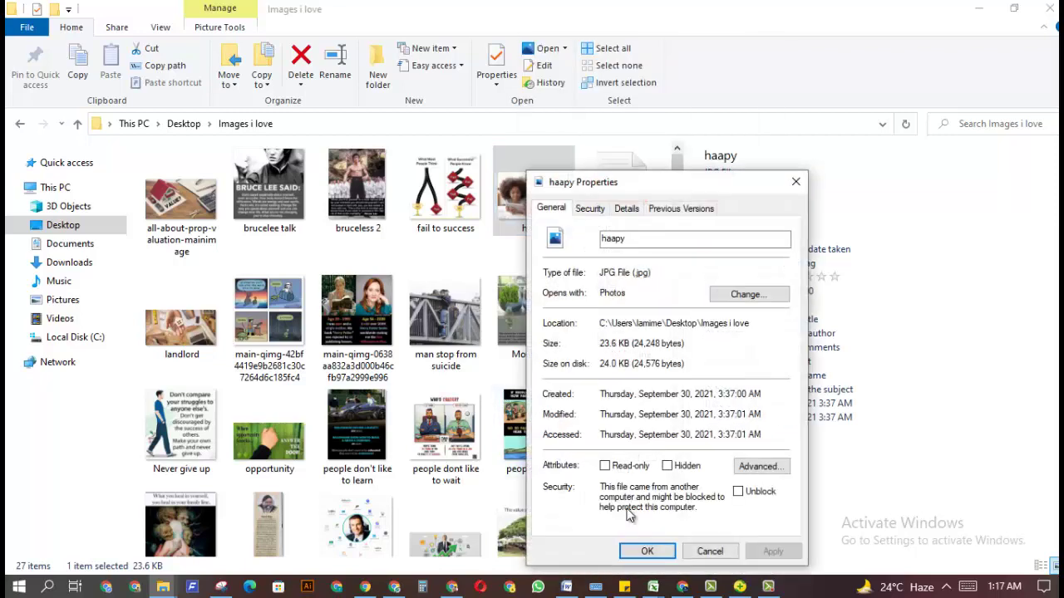
left_click(669, 467)
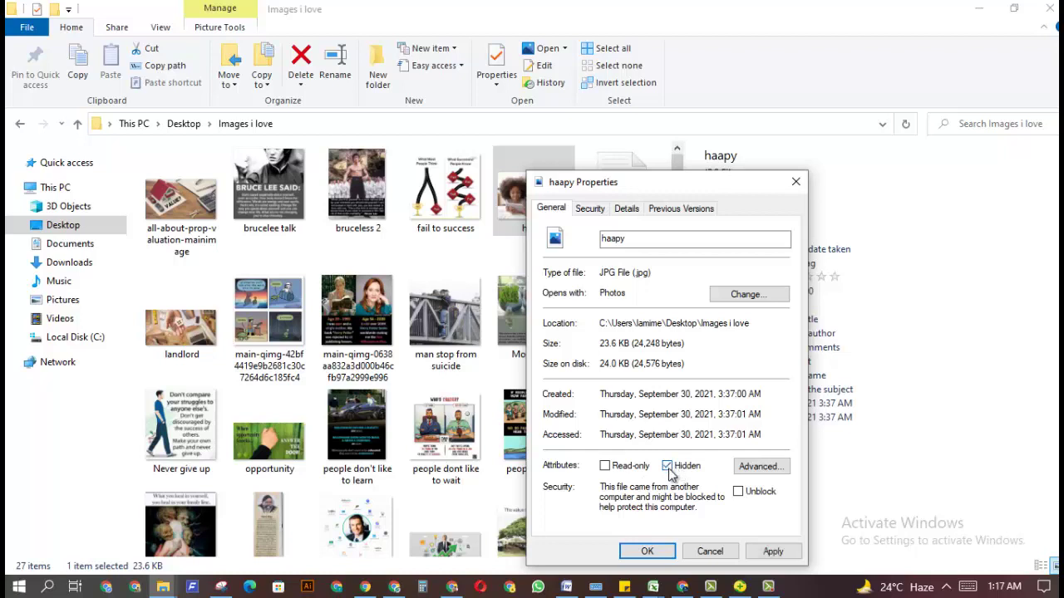
left_click(648, 552)
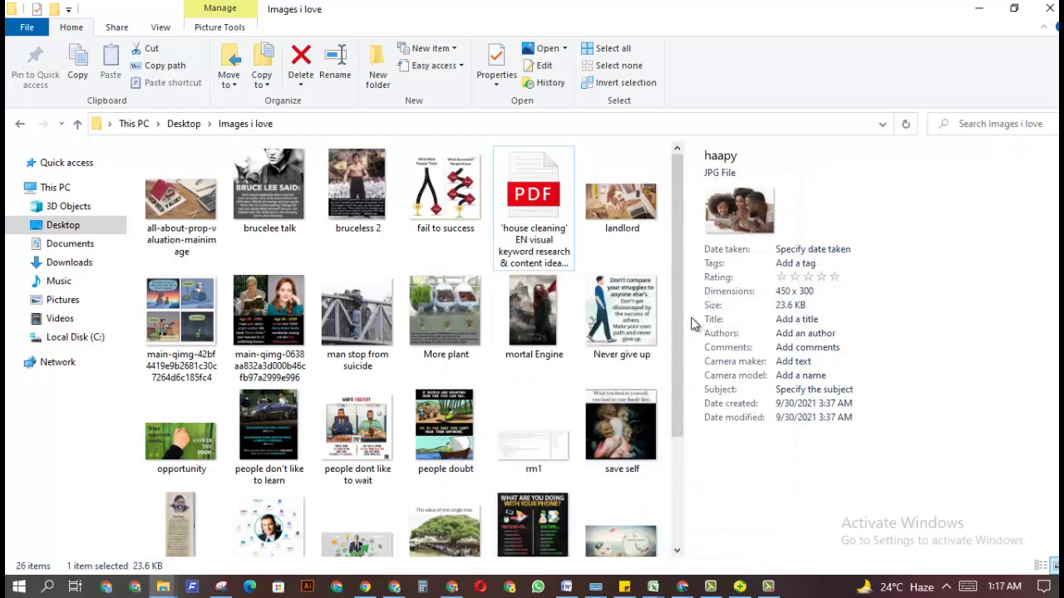
left_click_drag(681, 313, 680, 425)
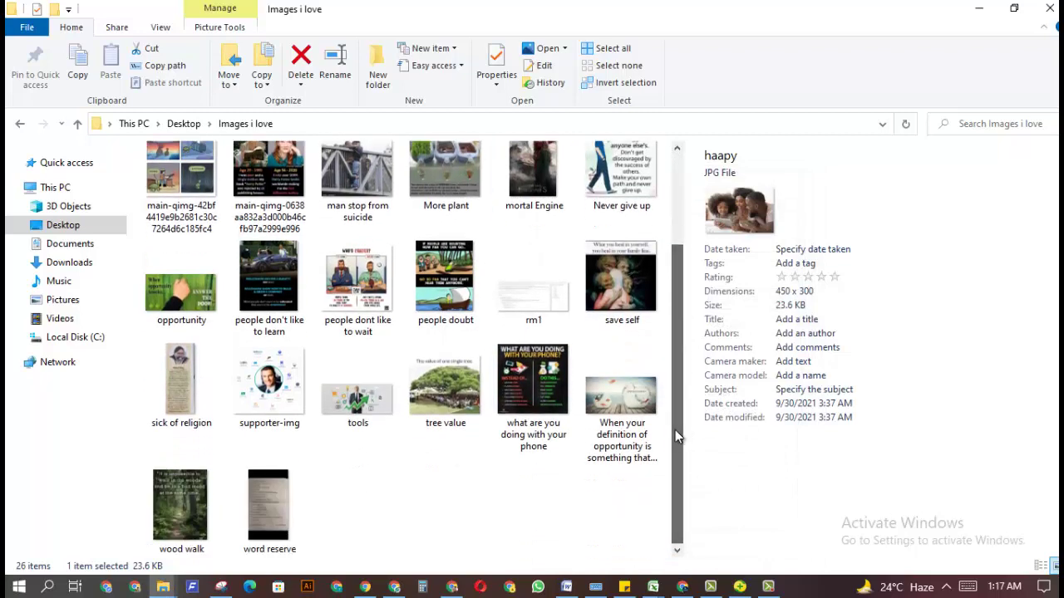
right_click(436, 494)
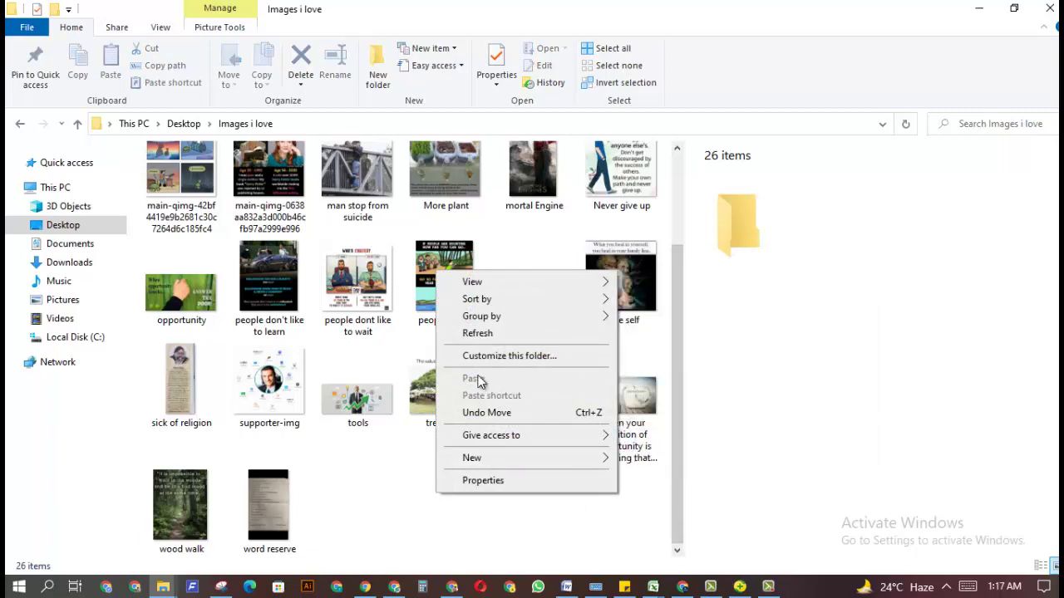
left_click(477, 333)
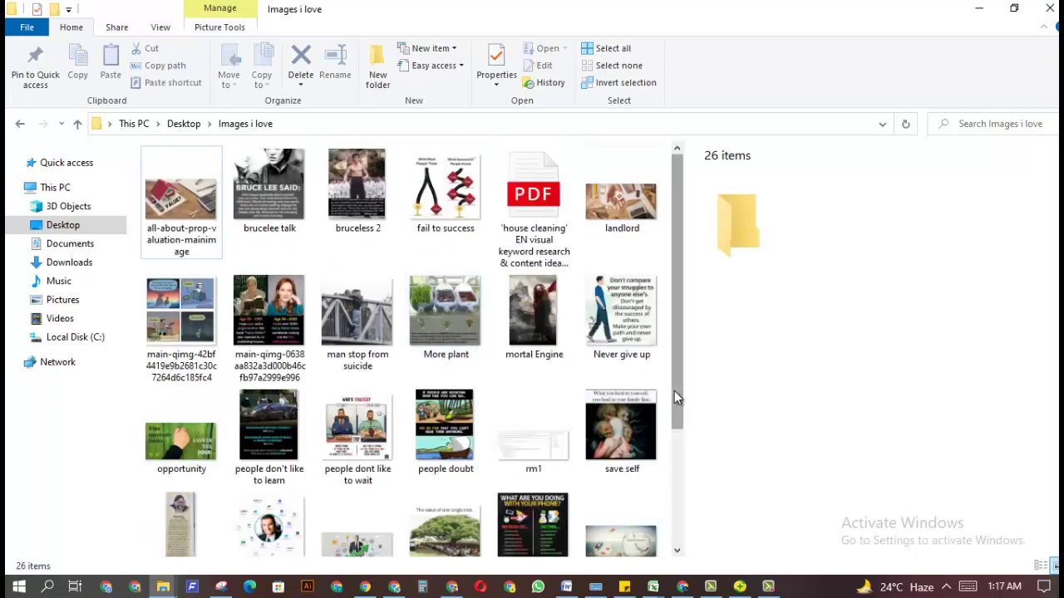
left_click_drag(675, 391, 737, 258)
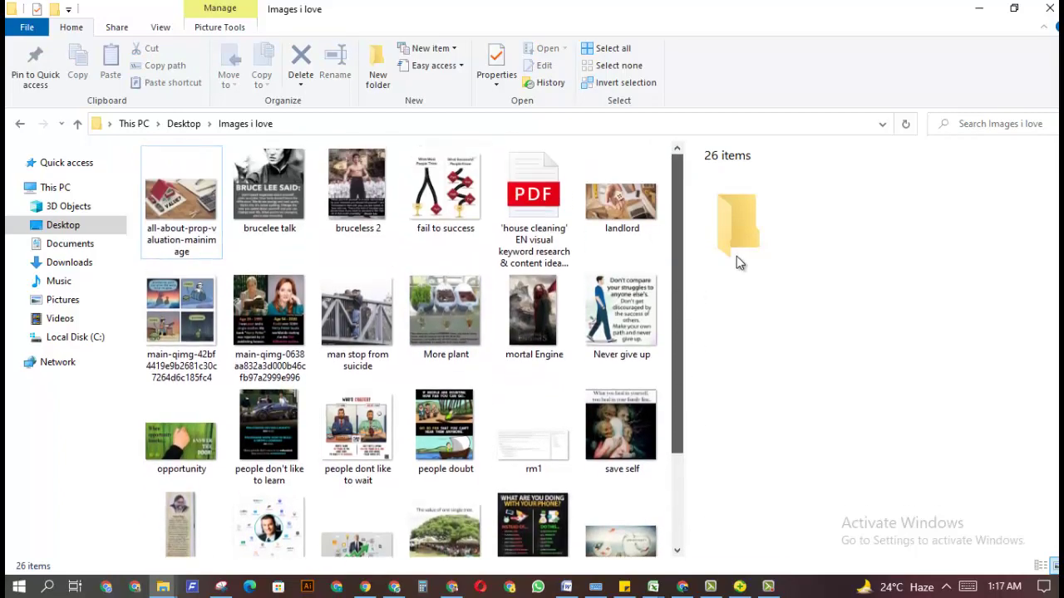
left_click(1013, 125)
type("h")
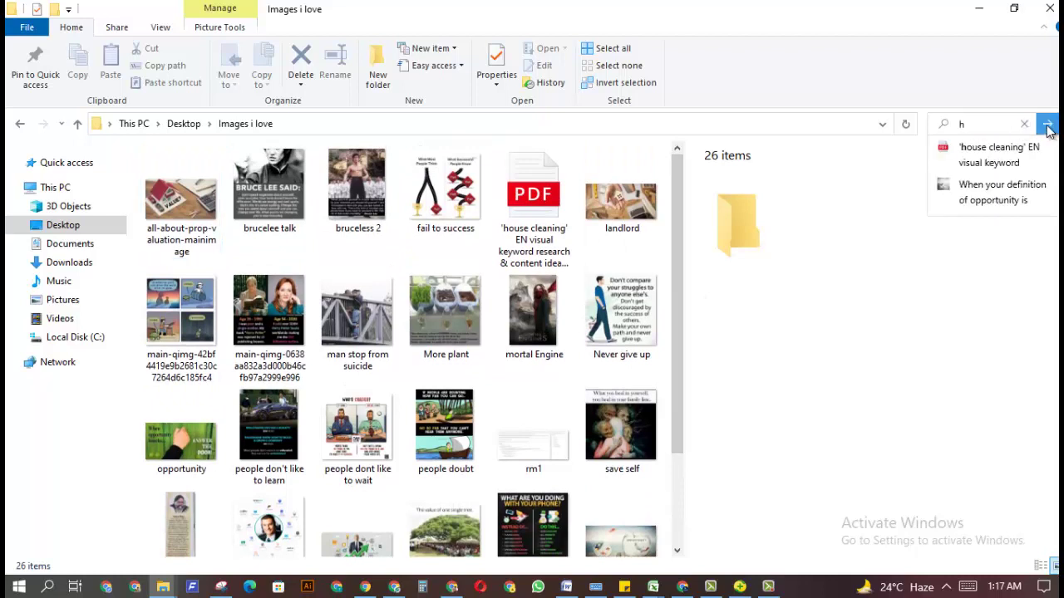
left_click(1047, 125)
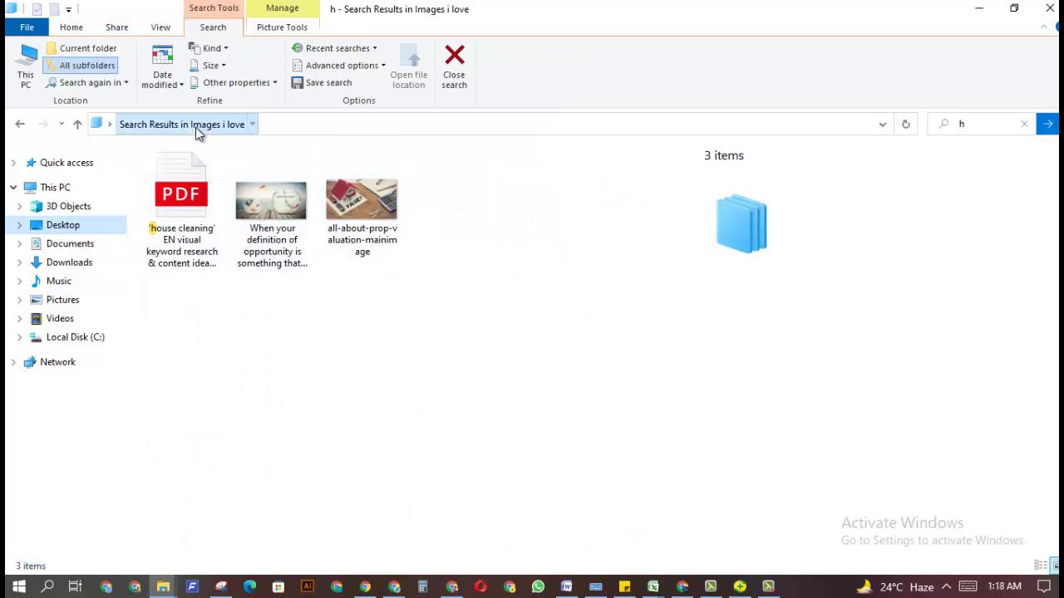
left_click(75, 232)
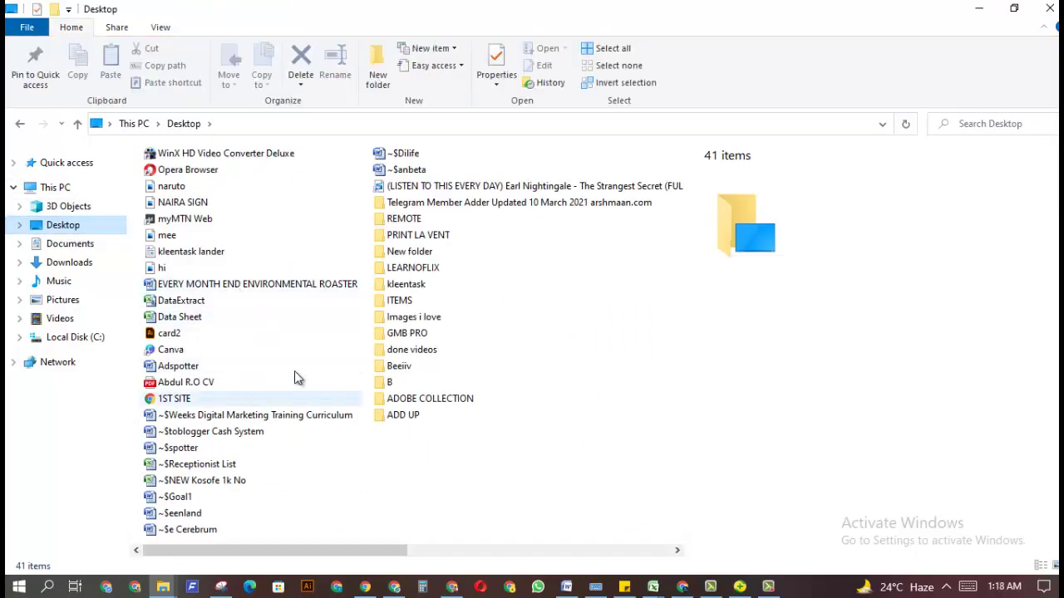
double_click(431, 320)
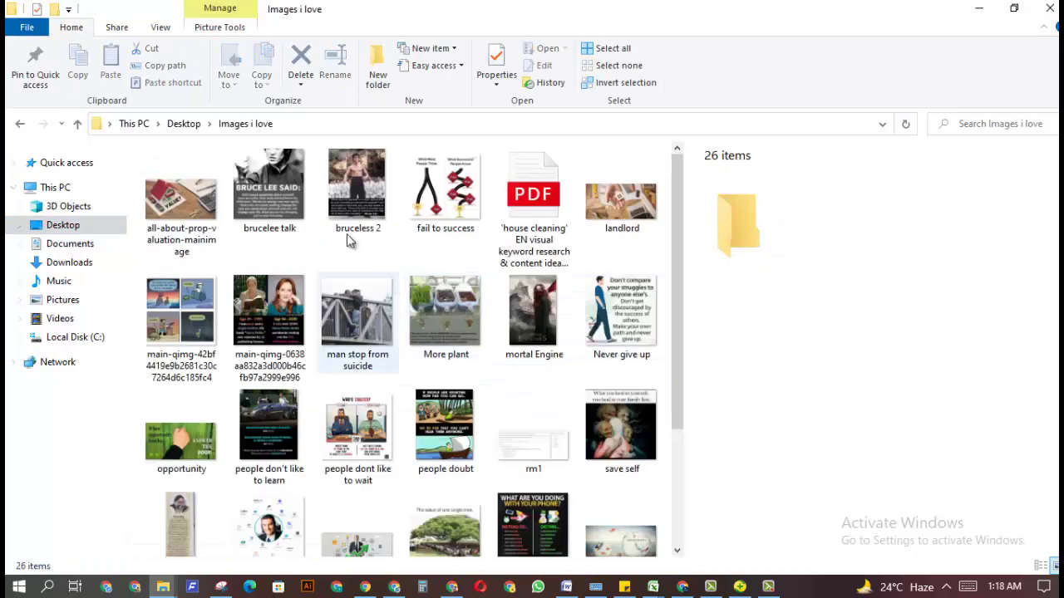
left_click_drag(674, 296, 656, 472)
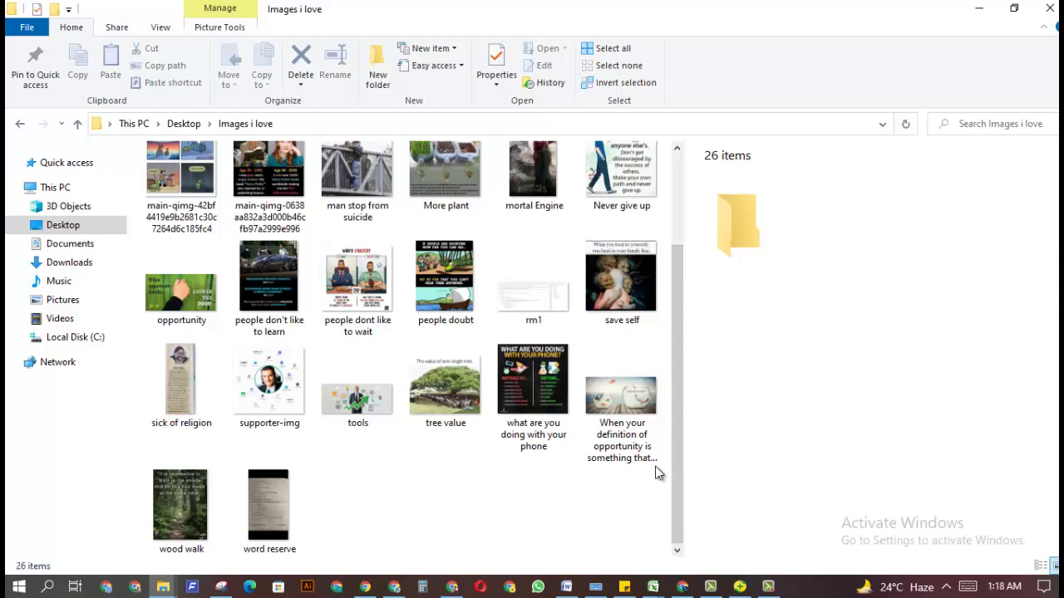
Step: Mark the Images i love folder Hidden, applying it to all subfolders and files
right_click(477, 511)
left_click(523, 497)
left_click(101, 412)
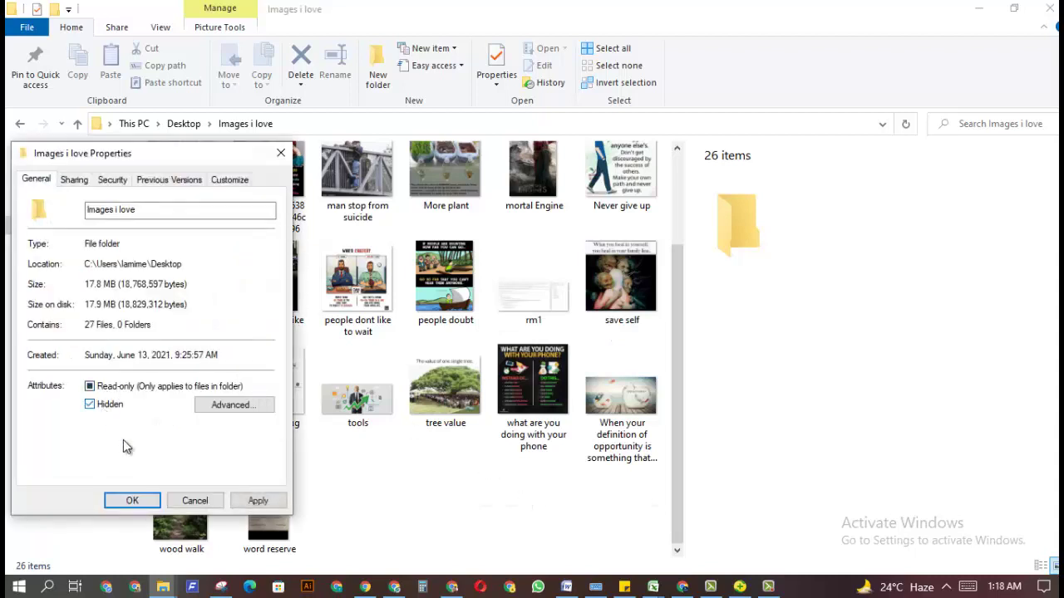
left_click(139, 502)
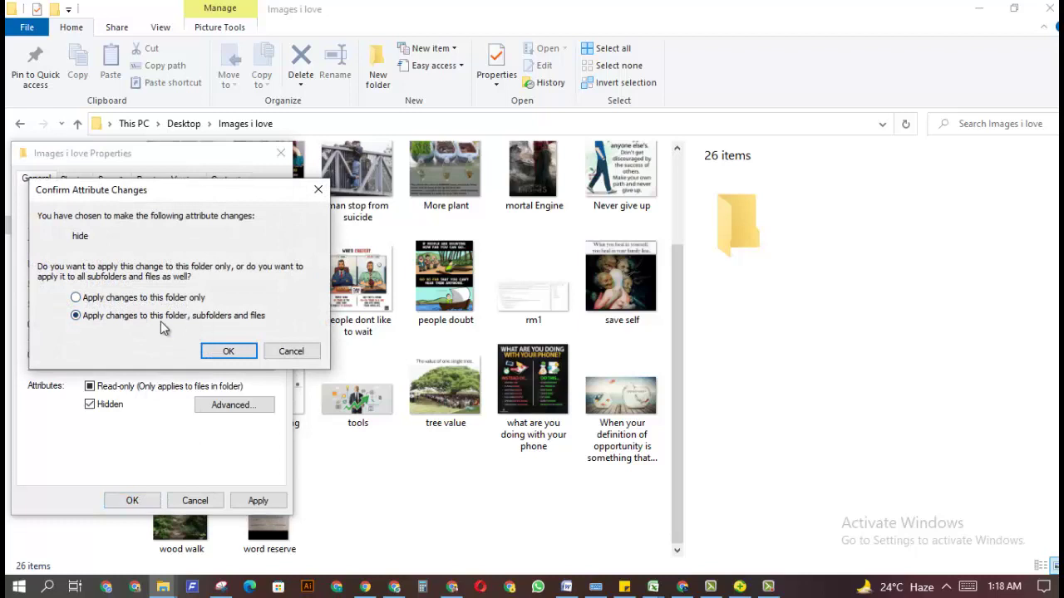
left_click(229, 353)
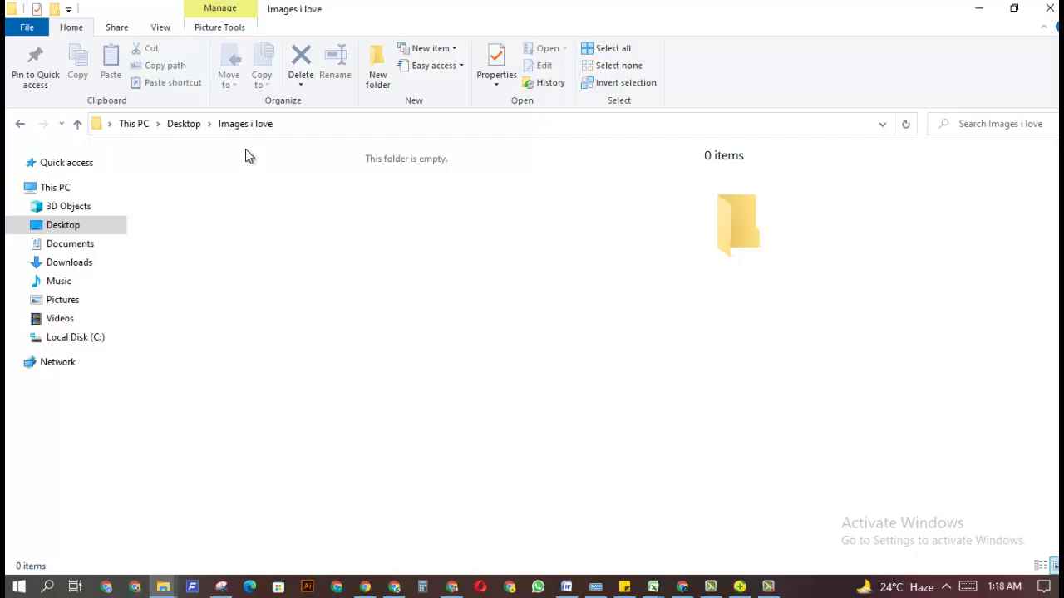
Step: Clear Hidden on the Images i love folder and all its files, restoring 27 items
right_click(299, 215)
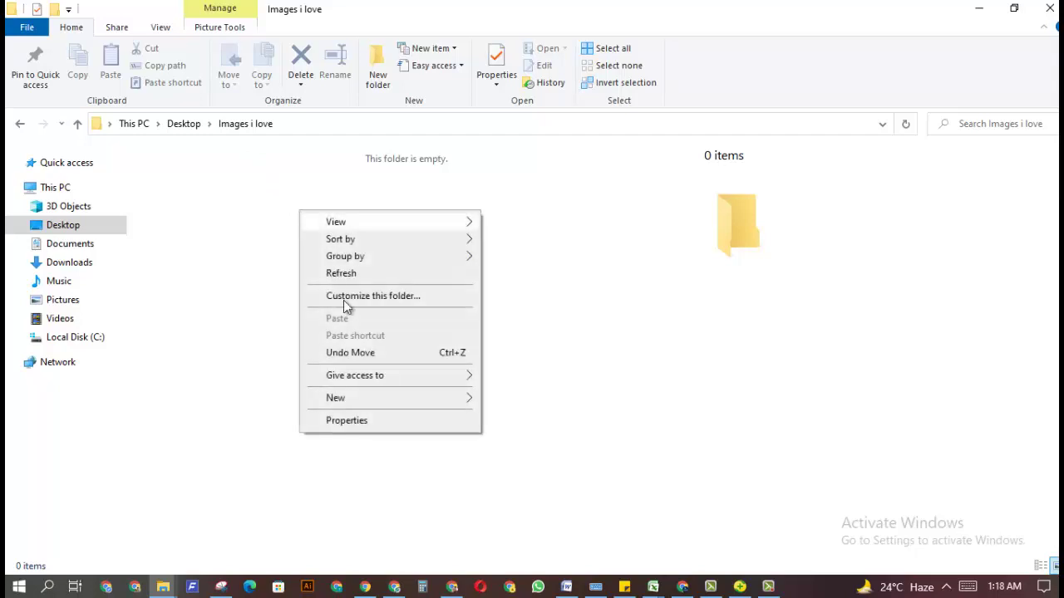
left_click(380, 421)
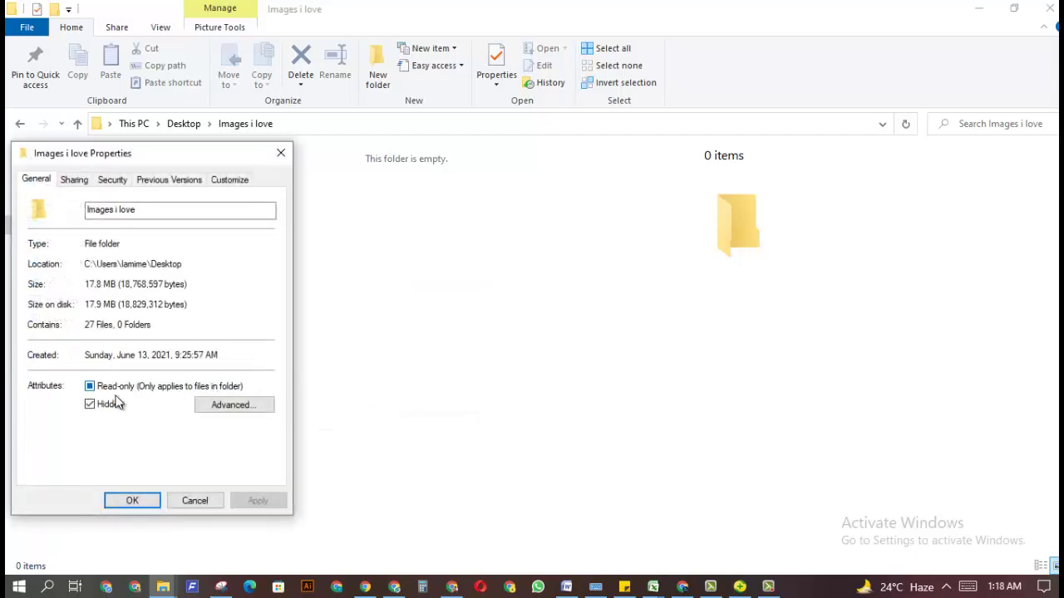
left_click(112, 405)
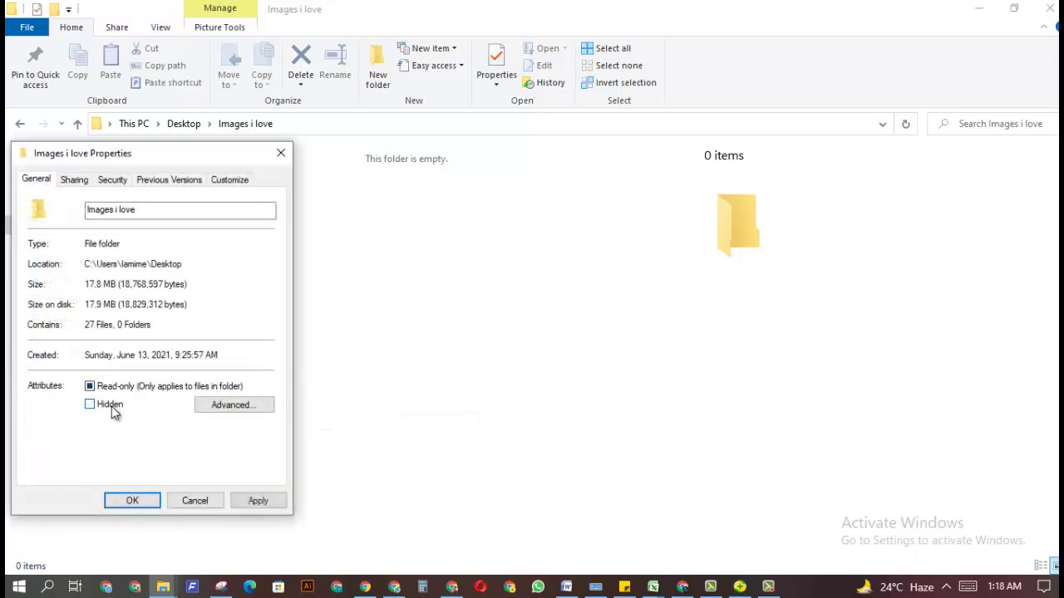
left_click(137, 499)
left_click(235, 356)
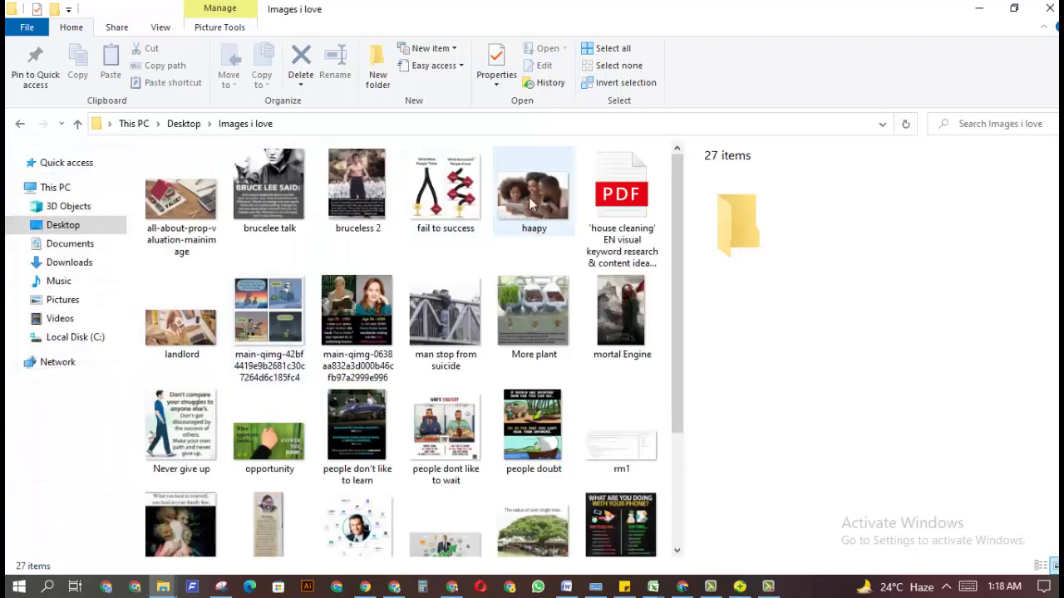
Step: Go to Desktop in the navigation pane, showing 41 items including Images i love
mouse_move(537, 225)
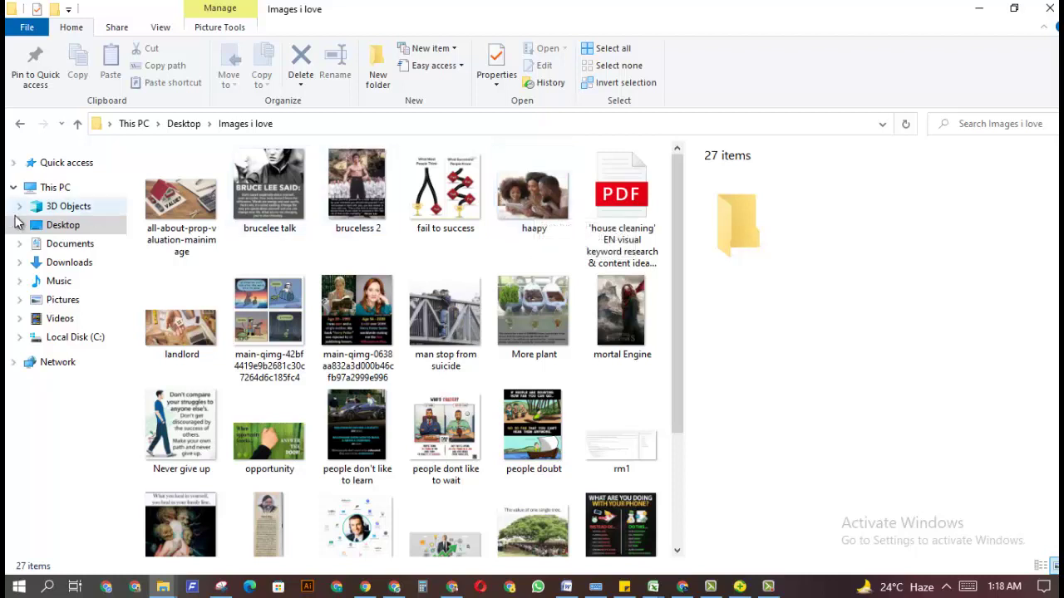
left_click(63, 226)
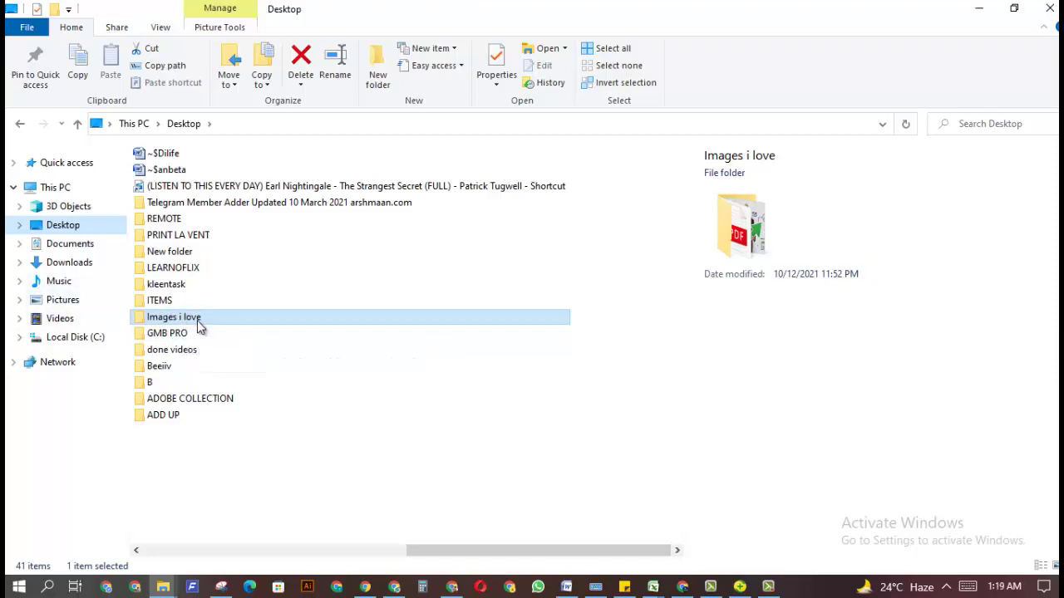
Step: Mark the Images i love folder Hidden for this folder only, leaving 40 Desktop items
right_click(199, 322)
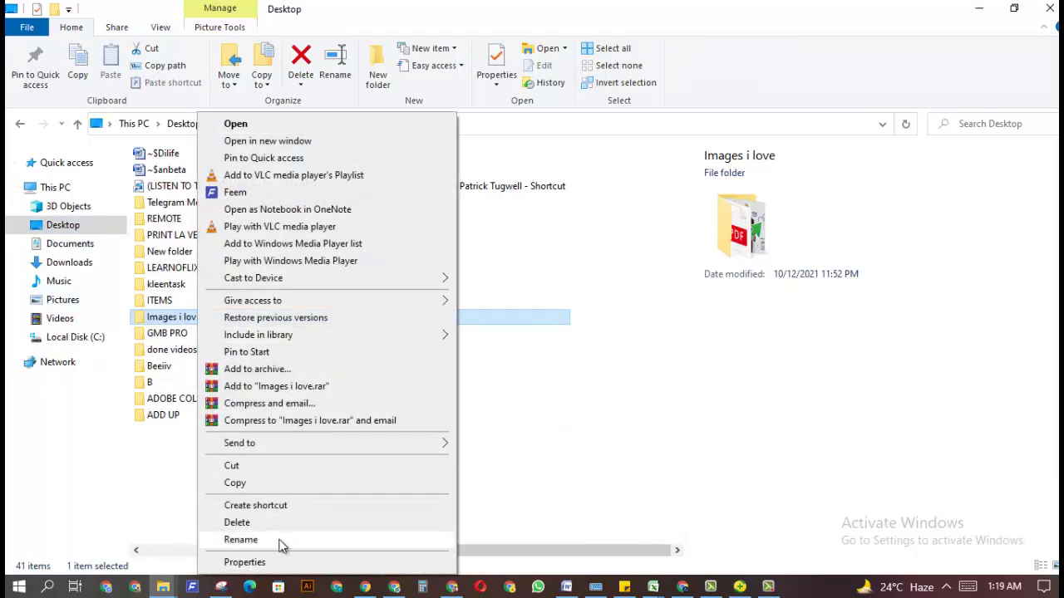
left_click(264, 564)
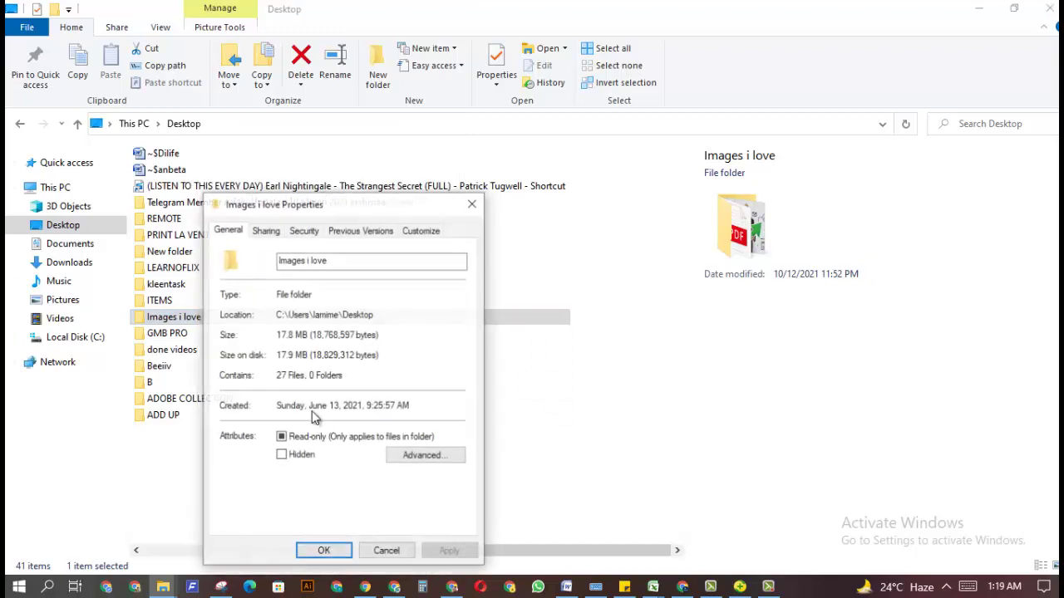
left_click(302, 456)
left_click(324, 551)
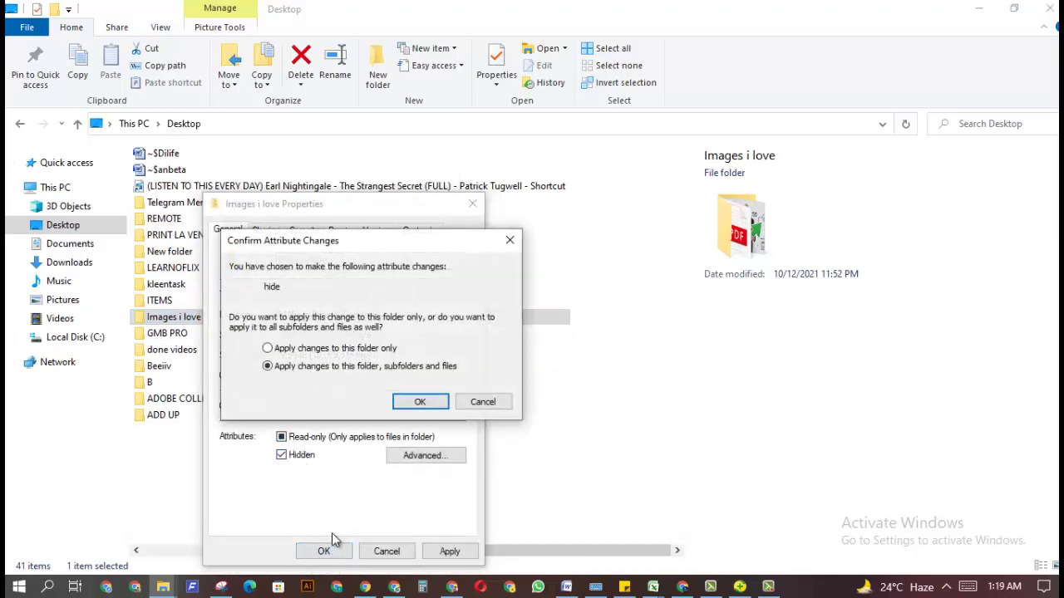
left_click(374, 352)
left_click(421, 404)
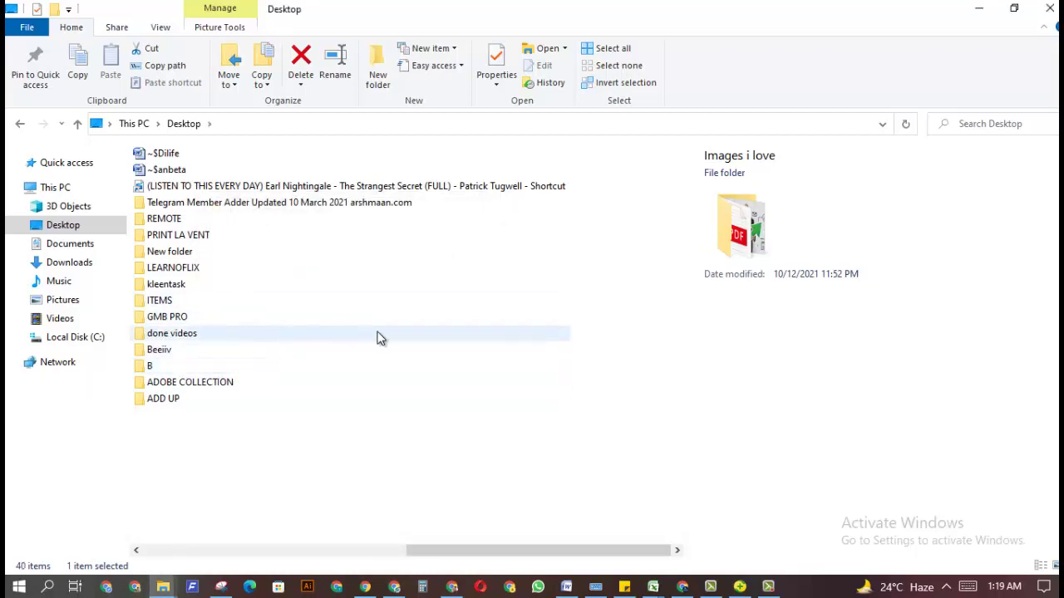
left_click(320, 470)
Step: Mark the Desktop folder itself Hidden, applying to this folder only
right_click(320, 470)
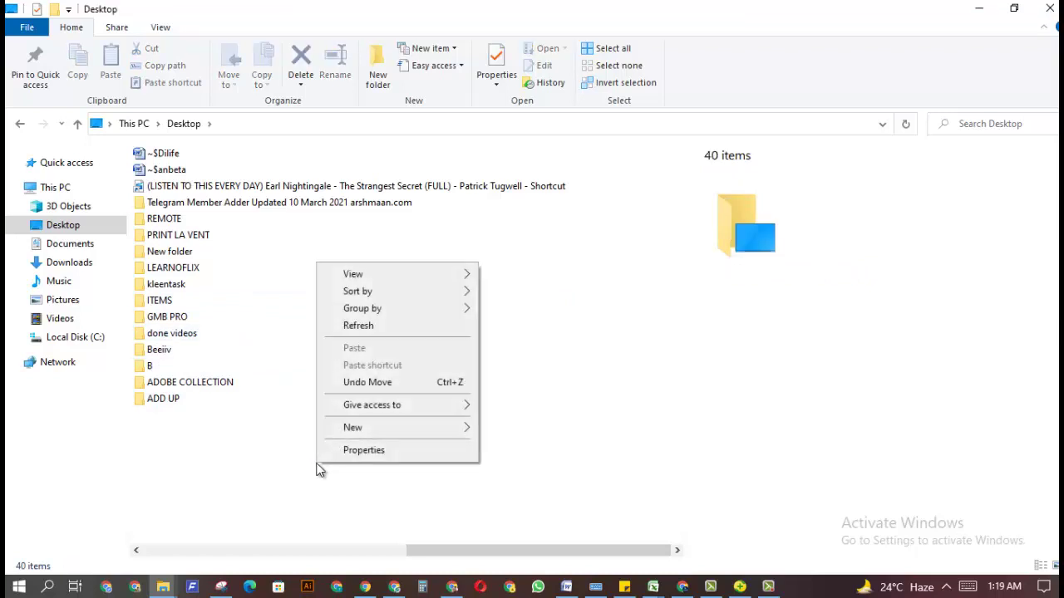
left_click(364, 451)
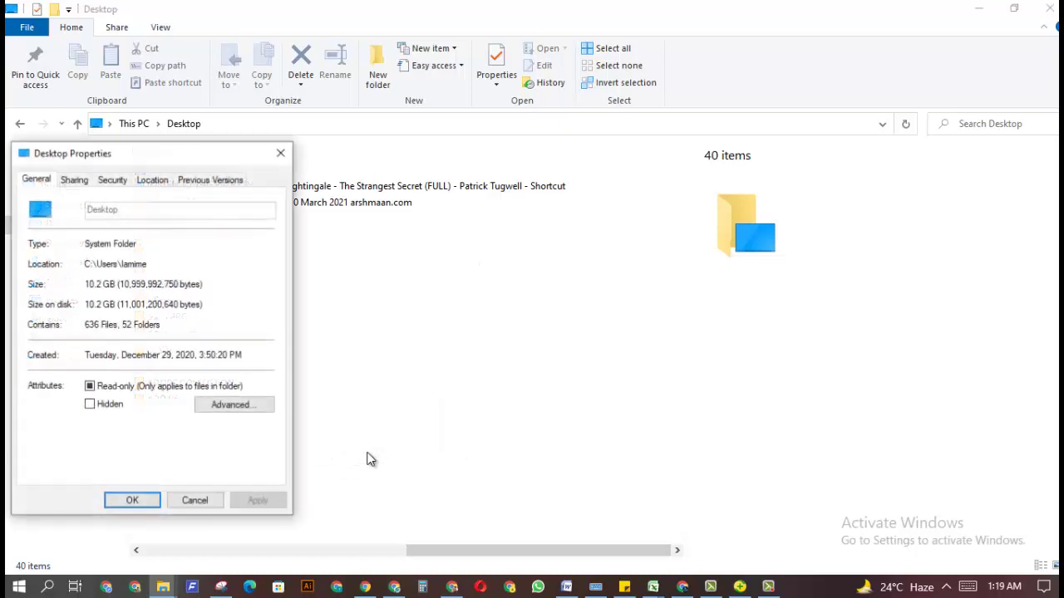
left_click(106, 405)
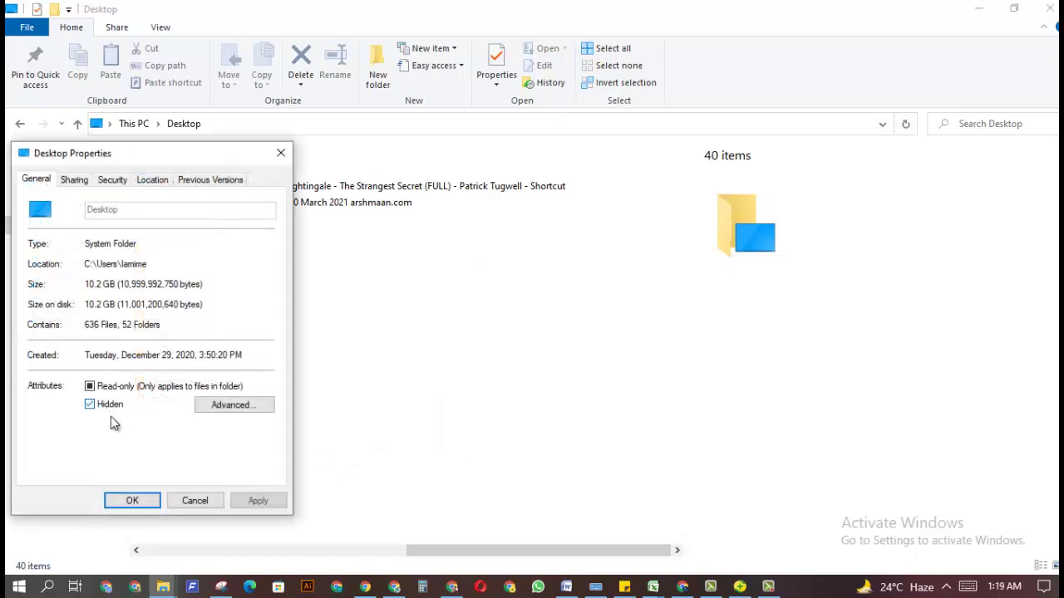
left_click(140, 503)
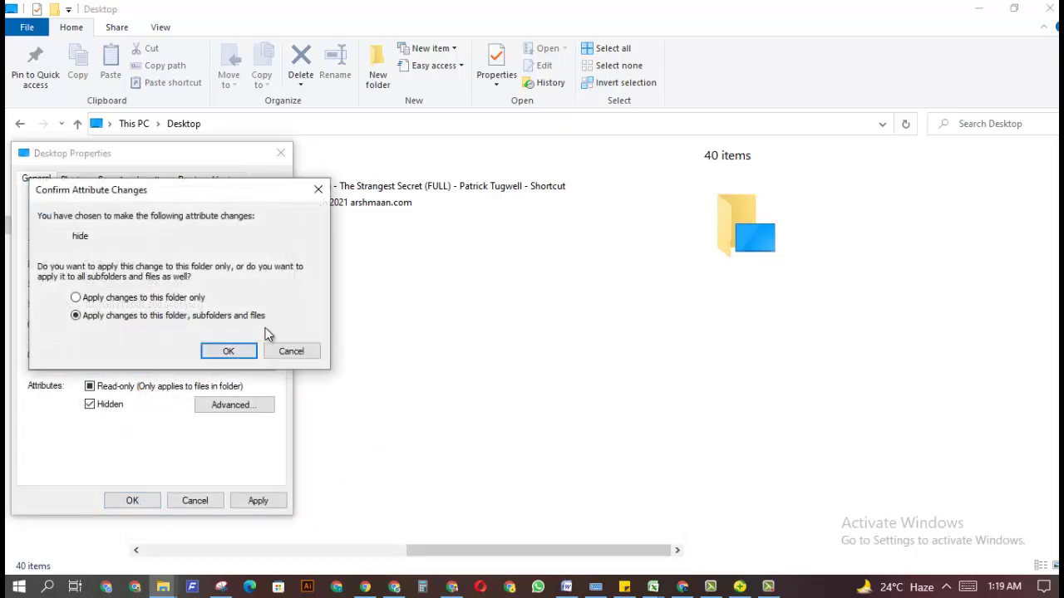
left_click(177, 299)
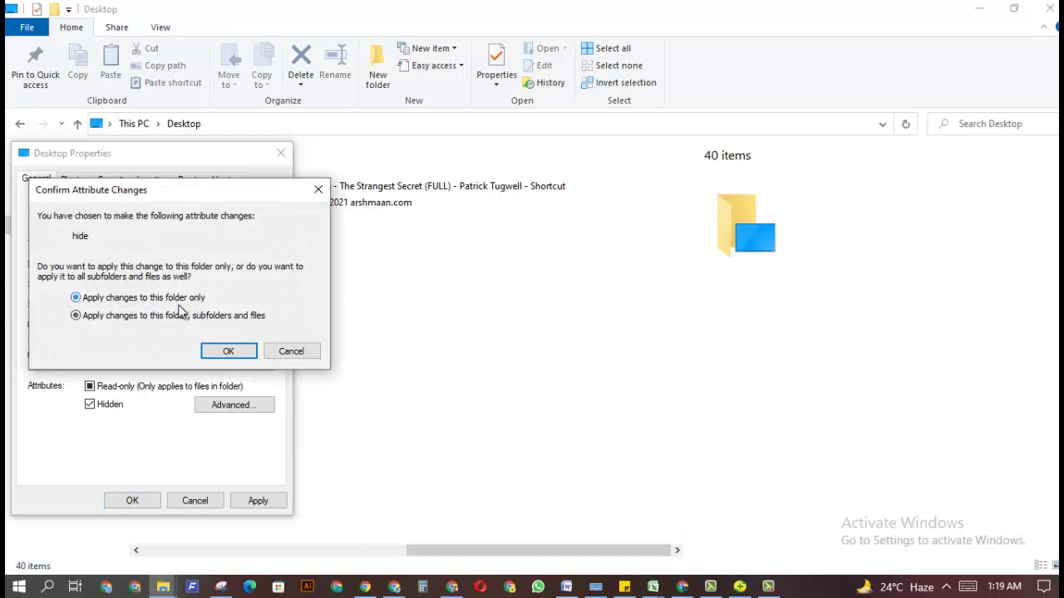
left_click(230, 355)
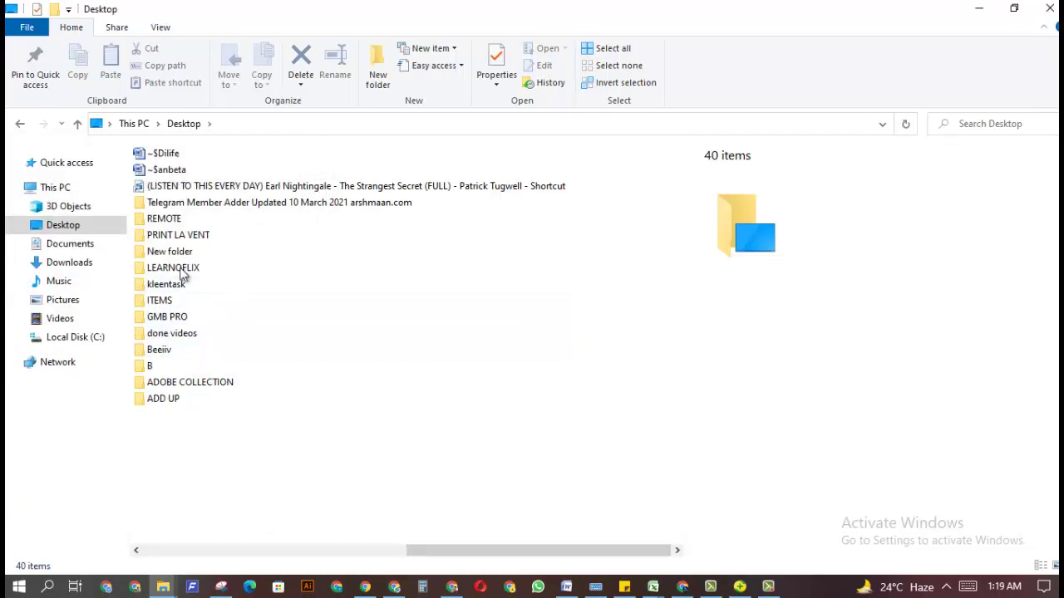
Step: Clear Hidden on Desktop and all subfolders and files, granting administrator permission
right_click(277, 476)
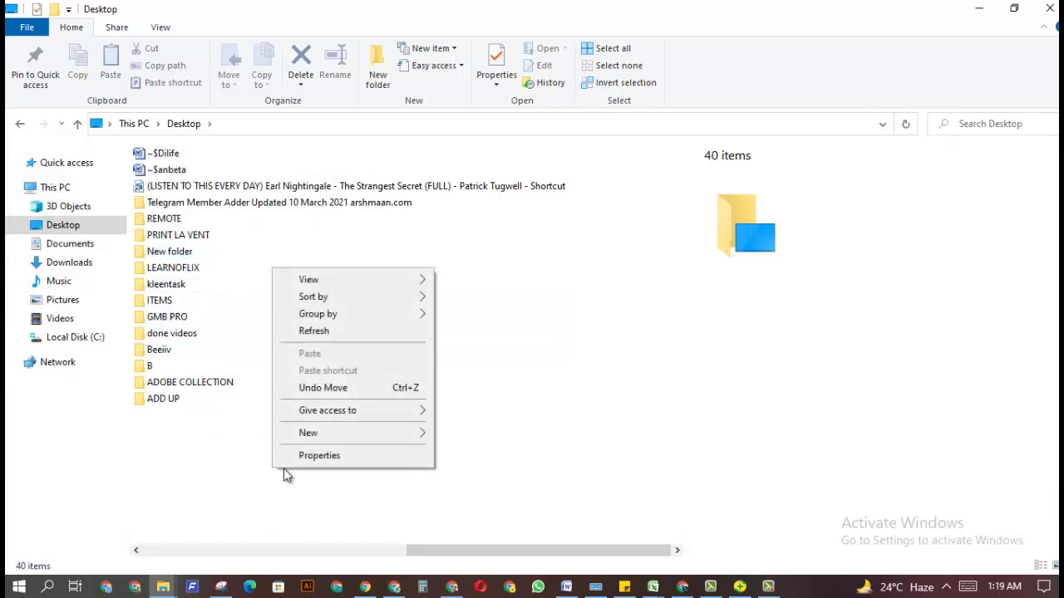
left_click(344, 463)
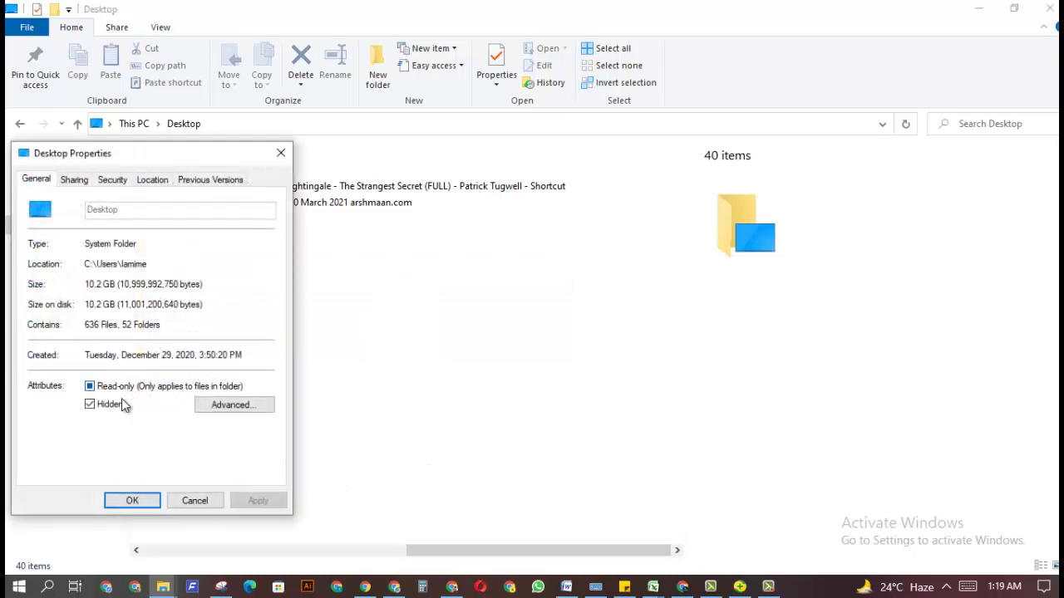
left_click(110, 404)
left_click(141, 503)
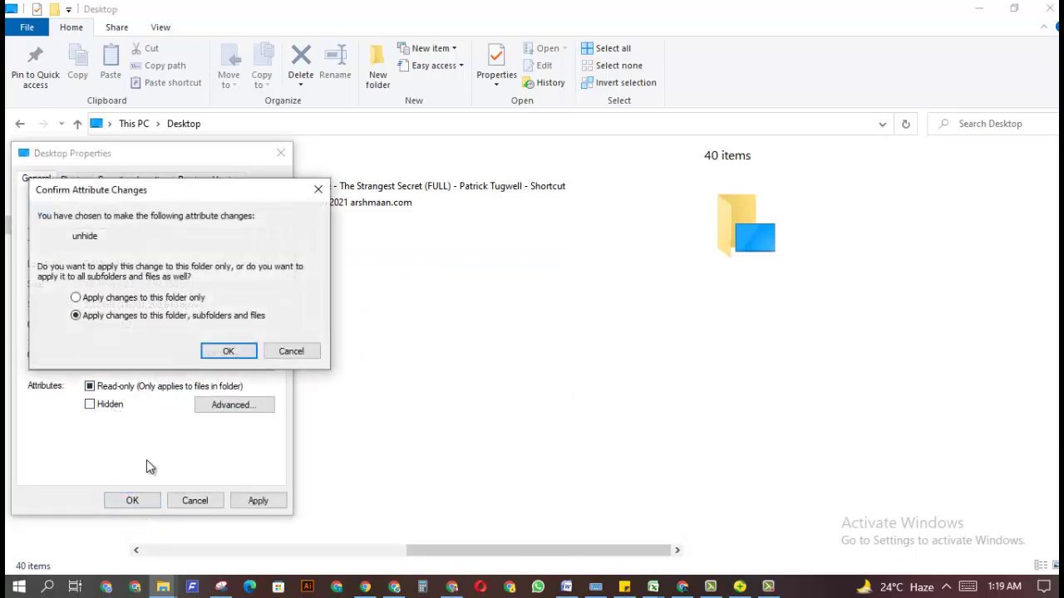
left_click(229, 351)
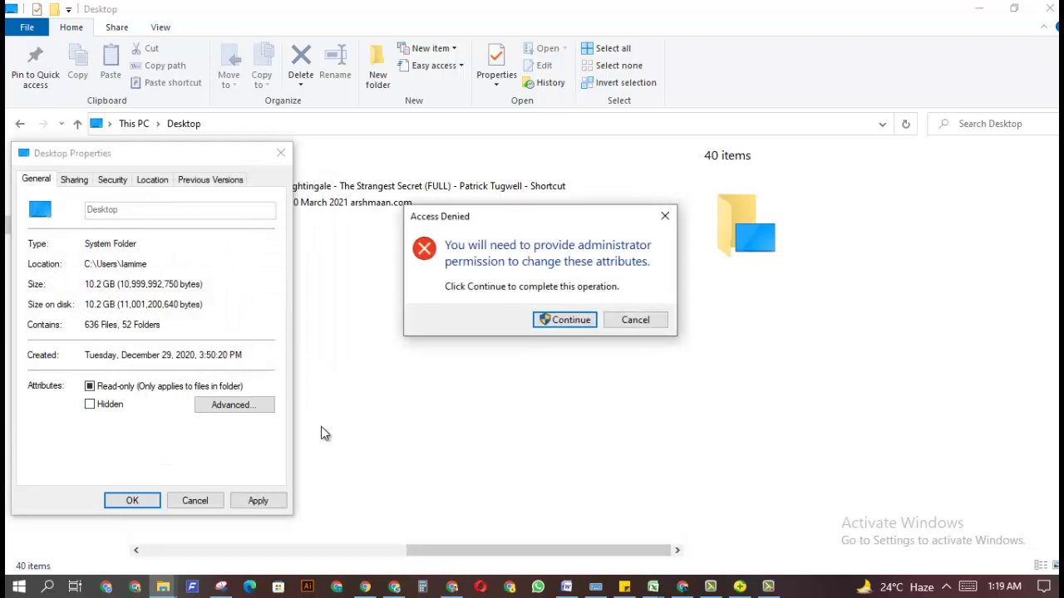
left_click(592, 320)
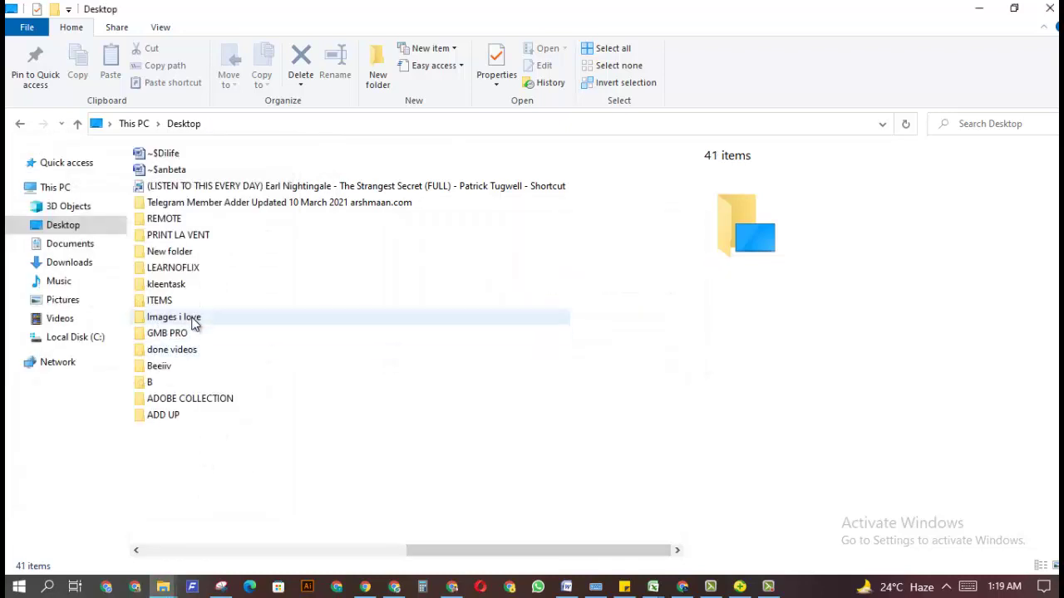
Step: Open the Images i love folder to see all 27 images, including haapy
double_click(192, 321)
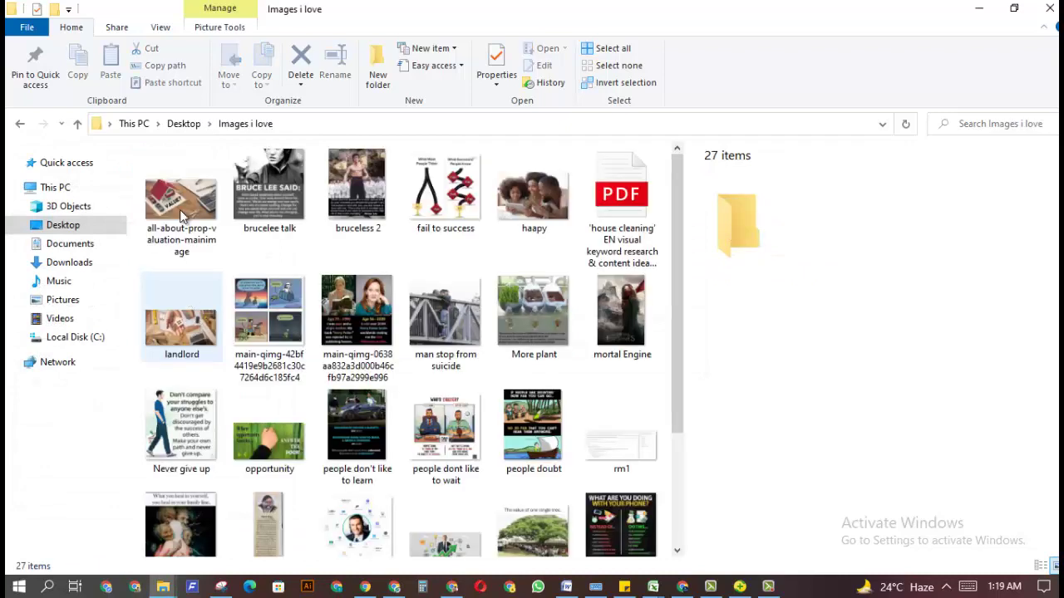